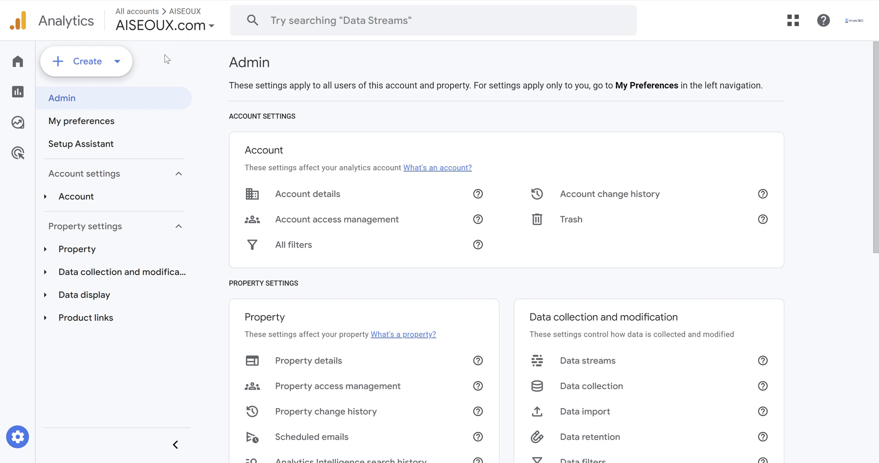
{"action": "left_click", "coordinate": [122, 65]}
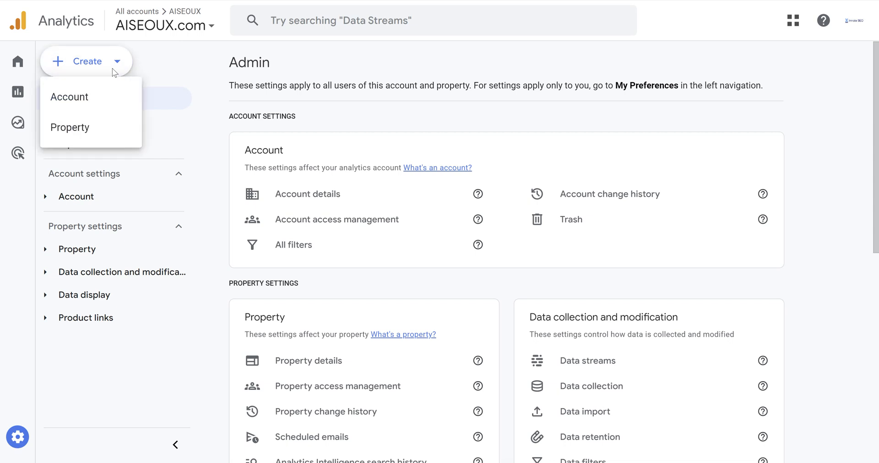
{"action": "left_click", "coordinate": [150, 52]}
{"action": "scroll", "coordinate": [319, 103], "scroll_direction": "down", "scroll_amount": 5}
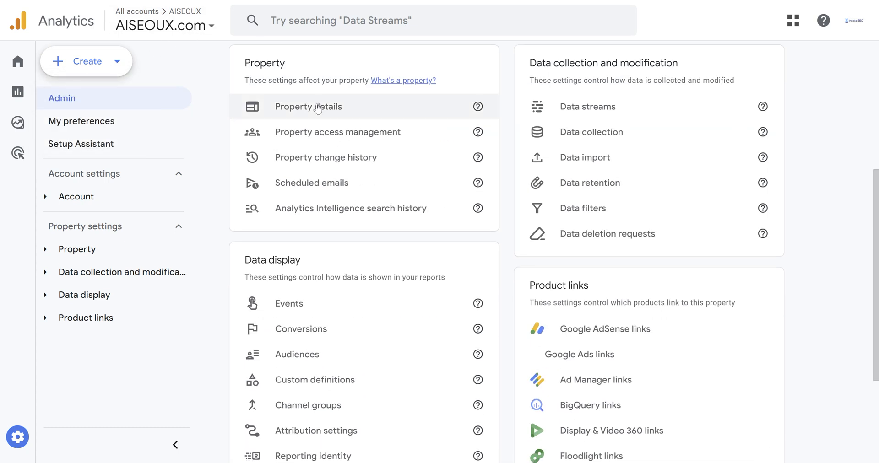
{"action": "scroll", "coordinate": [319, 107], "scroll_direction": "up", "scroll_amount": 5}
Step: Start creating a new property and name it Slime Green Beats
{"action": "left_click", "coordinate": [116, 68]}
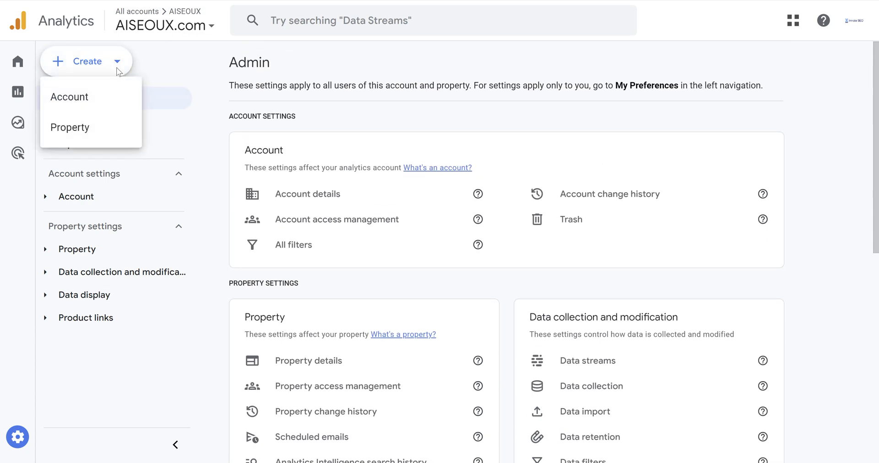
{"action": "left_click", "coordinate": [94, 136]}
{"action": "scroll", "coordinate": [321, 281], "scroll_direction": "down", "scroll_amount": 2}
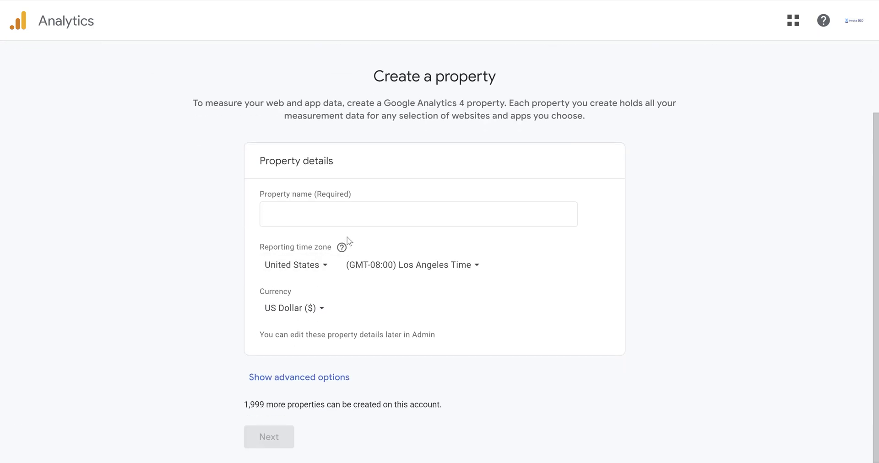
{"action": "left_click", "coordinate": [355, 216]}
{"action": "type", "text": "Sli"}
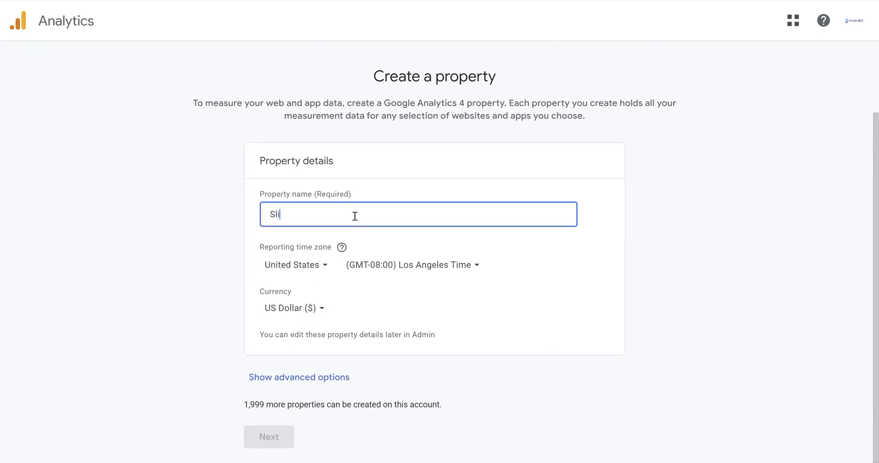
{"action": "type", "text": "me GReen Beats"}
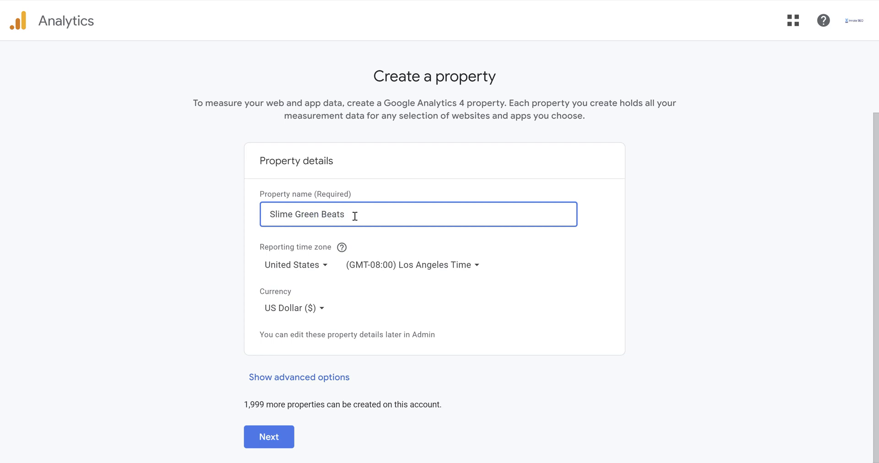
Step: Set the property's reporting time zone to (GMT-05:00) New York Time and continue to the business details
{"action": "left_click", "coordinate": [393, 273]}
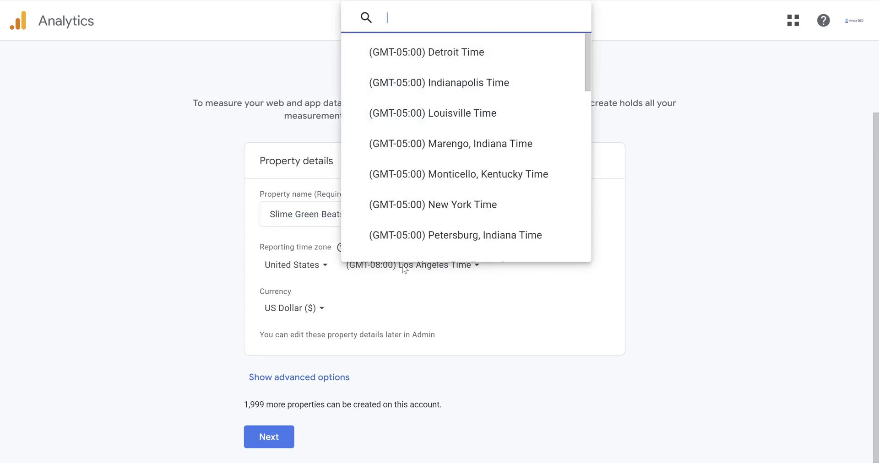
{"action": "scroll", "coordinate": [437, 179], "scroll_direction": "down", "scroll_amount": 5}
{"action": "scroll", "coordinate": [436, 179], "scroll_direction": "up", "scroll_amount": 5}
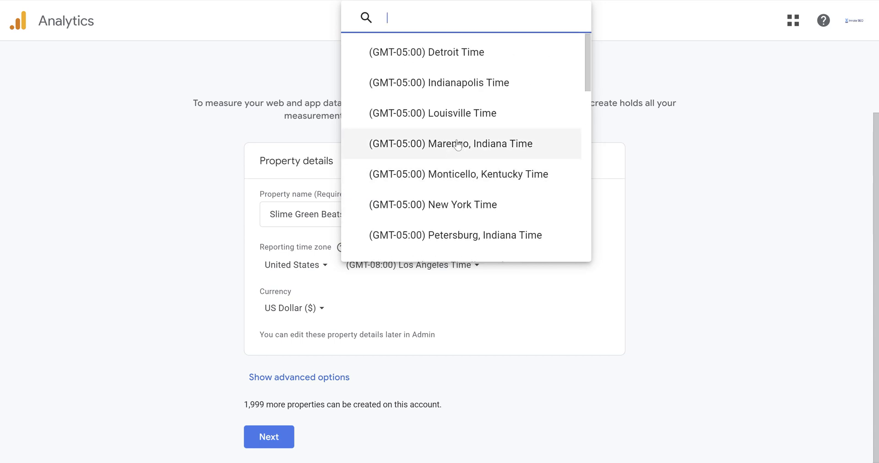
{"action": "left_click", "coordinate": [433, 203]}
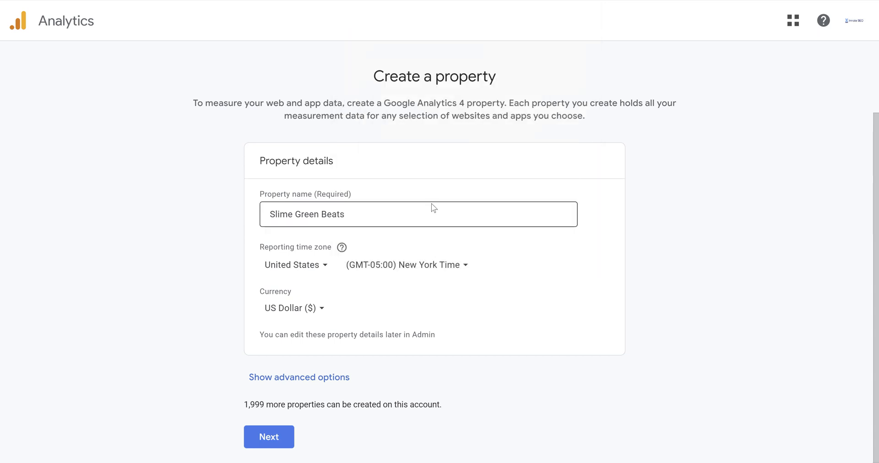
{"action": "scroll", "coordinate": [343, 134], "scroll_direction": "up", "scroll_amount": 2}
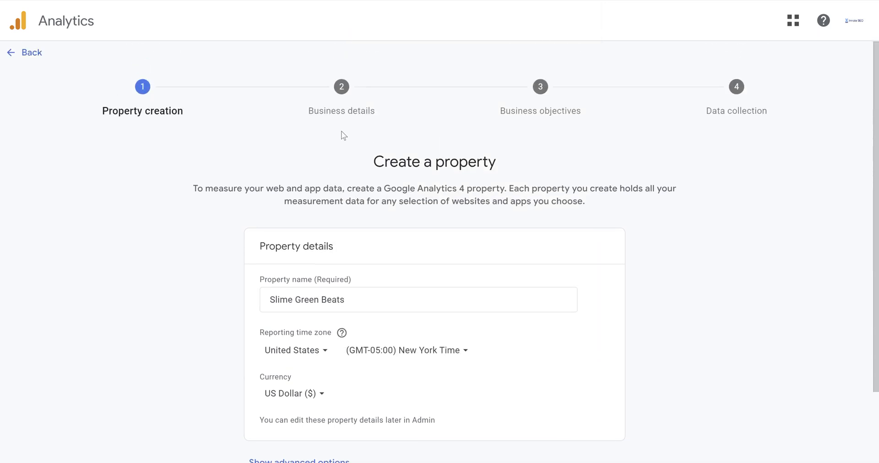
{"action": "scroll", "coordinate": [288, 185], "scroll_direction": "down", "scroll_amount": 2}
{"action": "scroll", "coordinate": [325, 212], "scroll_direction": "up", "scroll_amount": 2}
{"action": "scroll", "coordinate": [320, 275], "scroll_direction": "down", "scroll_amount": 2}
{"action": "left_click", "coordinate": [268, 439]}
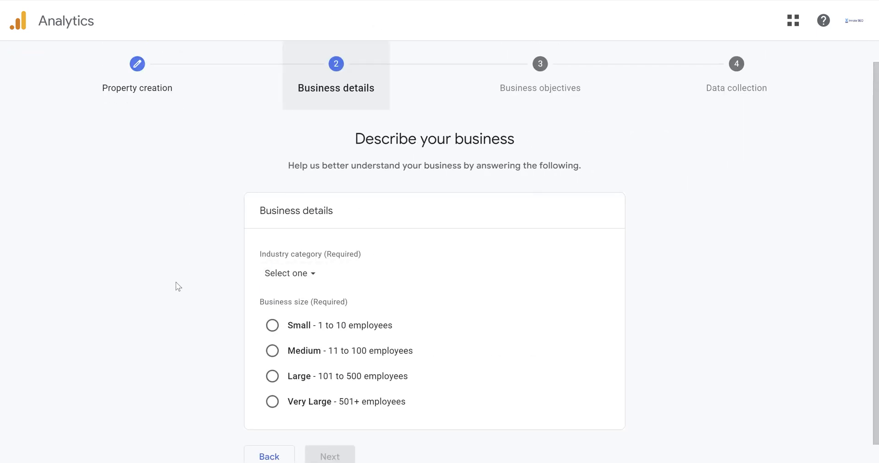
Step: Set the business size to Small and the industry category to Other Business Activity, and continue to the business objectives
{"action": "scroll", "coordinate": [173, 266], "scroll_direction": "down", "scroll_amount": 1}
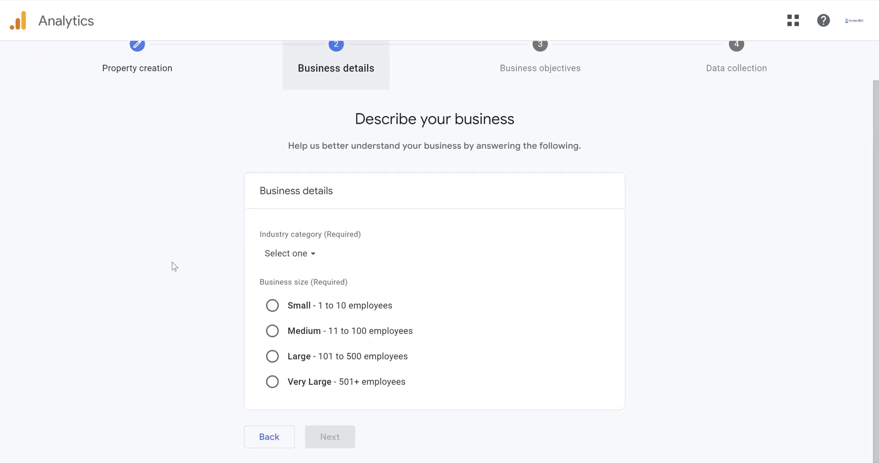
{"action": "left_click", "coordinate": [272, 305]}
{"action": "left_click", "coordinate": [285, 253]}
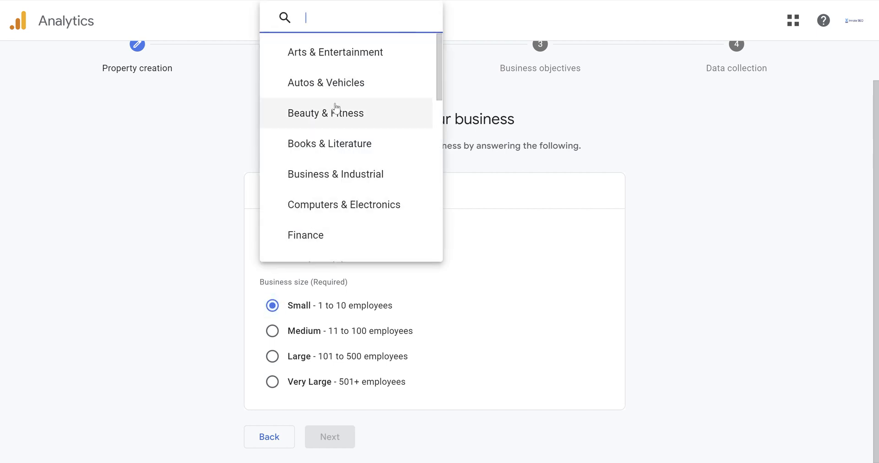
{"action": "scroll", "coordinate": [336, 116], "scroll_direction": "down", "scroll_amount": 8}
{"action": "scroll", "coordinate": [337, 121], "scroll_direction": "down", "scroll_amount": 5}
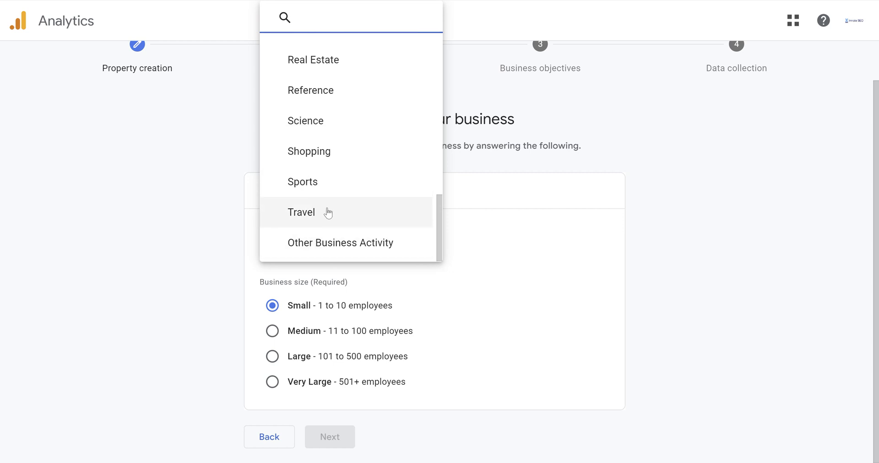
{"action": "left_click", "coordinate": [321, 243]}
{"action": "left_click", "coordinate": [342, 442]}
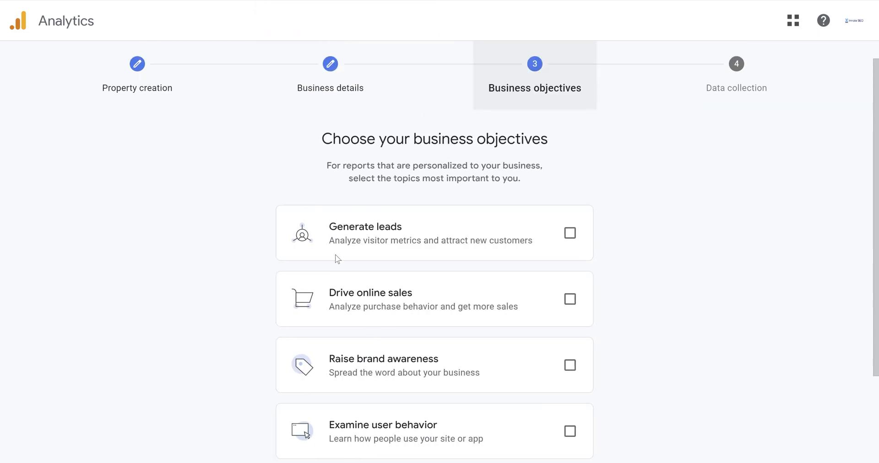
Step: Select Drive online sales as the business objective and create the property
{"action": "scroll", "coordinate": [334, 255], "scroll_direction": "down", "scroll_amount": 3}
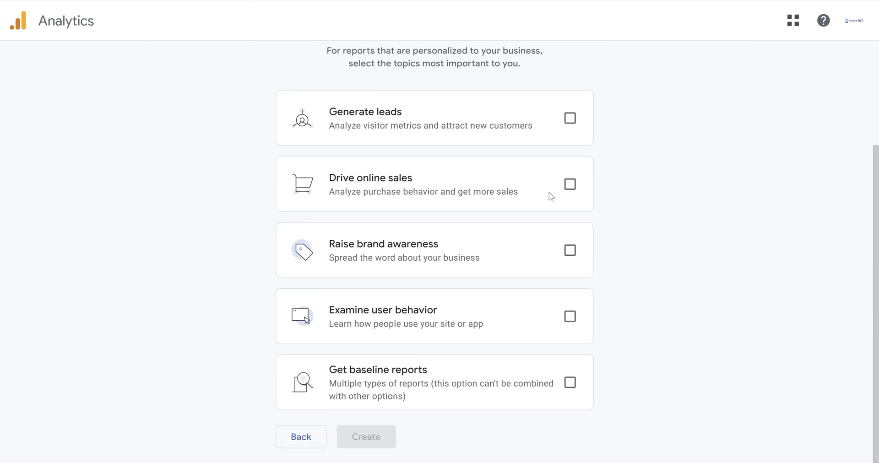
{"action": "left_click", "coordinate": [569, 184]}
{"action": "right_click", "coordinate": [565, 183]}
{"action": "left_click", "coordinate": [366, 437]}
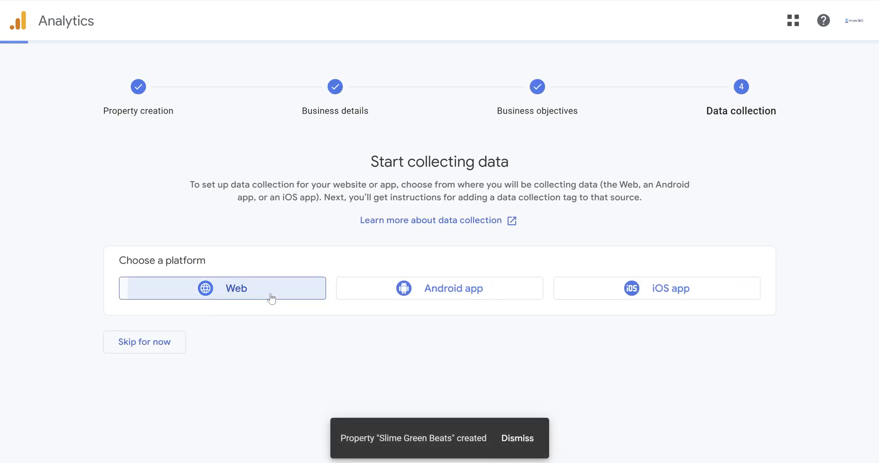
Step: Choose Web as the data collection platform and open the Slime Green Beats website in the browser to get its address
{"action": "left_click", "coordinate": [268, 298]}
{"action": "left_click", "coordinate": [343, 143]}
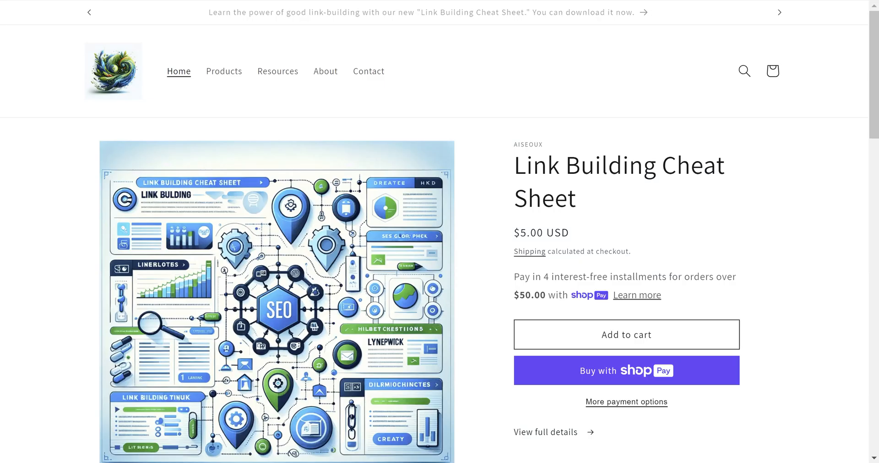
{"action": "key", "text": "ctrl+l"}
{"action": "type", "text": "sl"}
{"action": "key", "text": "Return"}
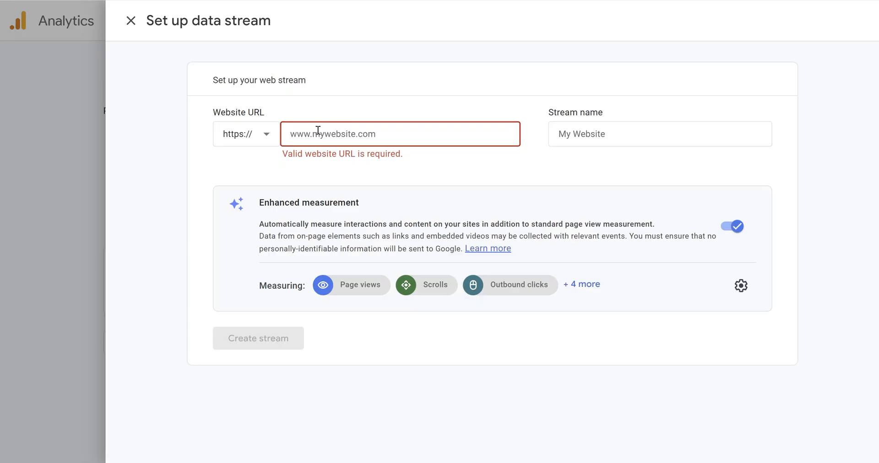
{"action": "type", "text": "https://slimegreenbeats.com/"}
{"action": "left_click_drag", "start_coordinate": [320, 133], "coordinate": [244, 136]}
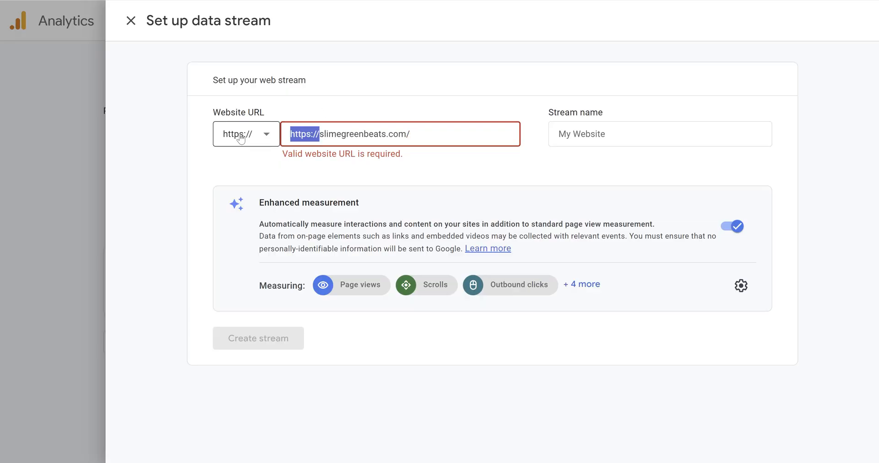
{"action": "key", "text": "BackSpace"}
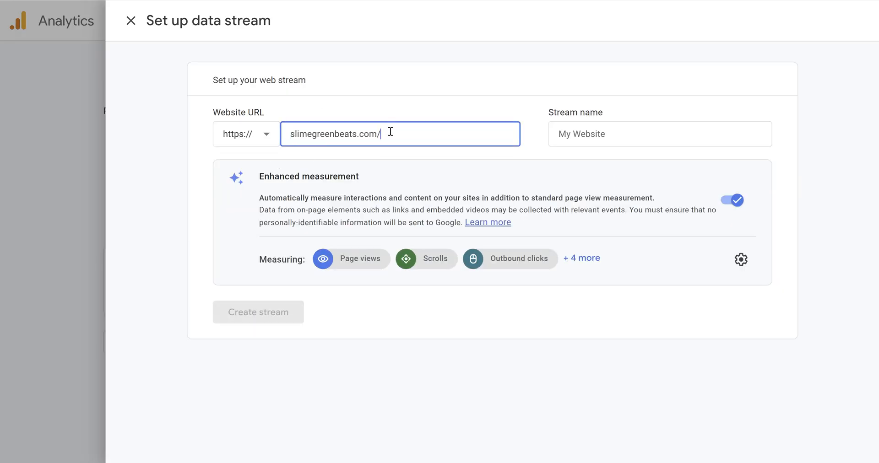
Step: Name the web stream SlimeGreenBeats.com
{"action": "left_click", "coordinate": [573, 126]}
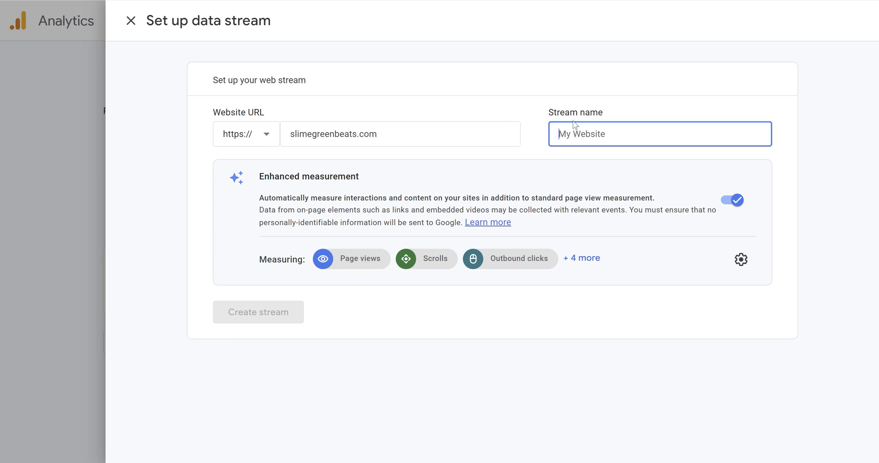
{"action": "type", "text": "Slime Gre"}
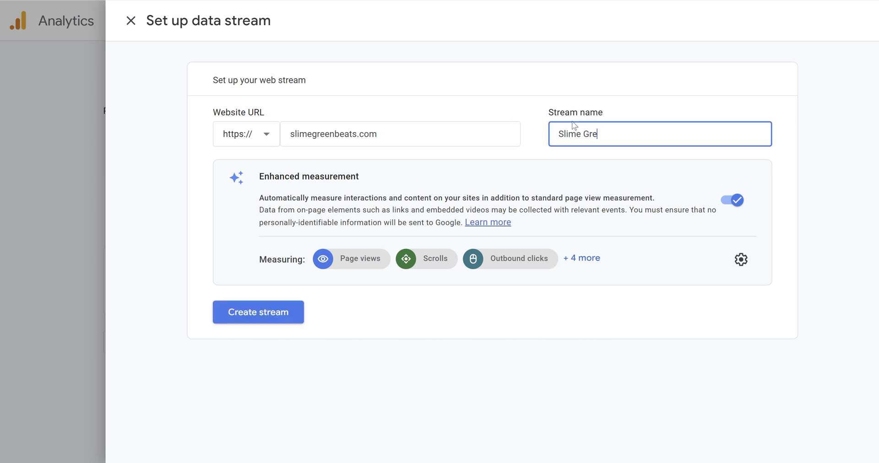
{"action": "key", "text": "BackSpace"}
{"action": "key", "text": "BackSpace"}
{"action": "key", "text": "BackSpace"}
{"action": "key", "text": "BackSpace"}
{"action": "key", "text": "BackSpace"}
{"action": "key", "text": "BackSpace"}
{"action": "key", "text": "BackSpace"}
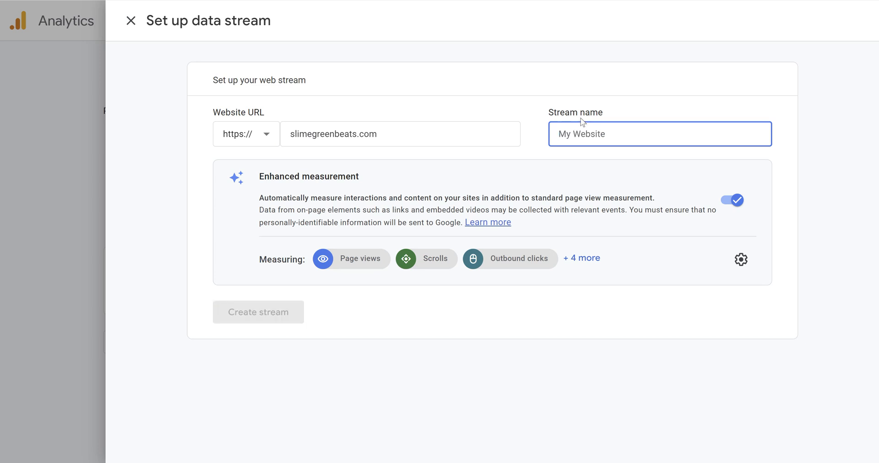
{"action": "type", "text": "SlimeGreenBea"}
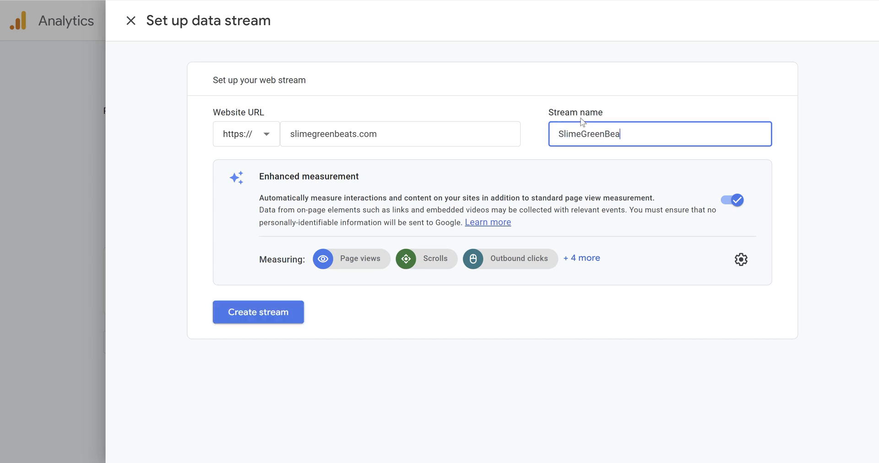
{"action": "type", "text": "ts.com"}
Step: Review the stream's enhanced measurement settings without changing them, and create the web stream
{"action": "left_click", "coordinate": [738, 260]}
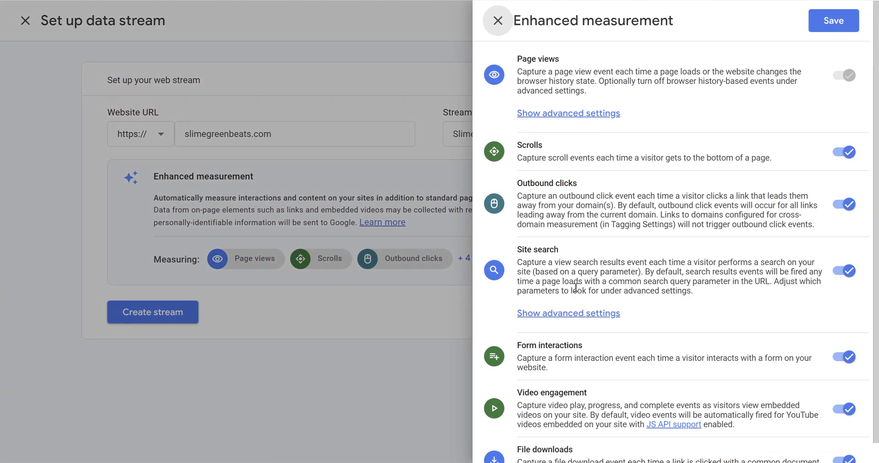
{"action": "scroll", "coordinate": [605, 233], "scroll_direction": "down", "scroll_amount": 1}
{"action": "scroll", "coordinate": [622, 234], "scroll_direction": "up", "scroll_amount": 1}
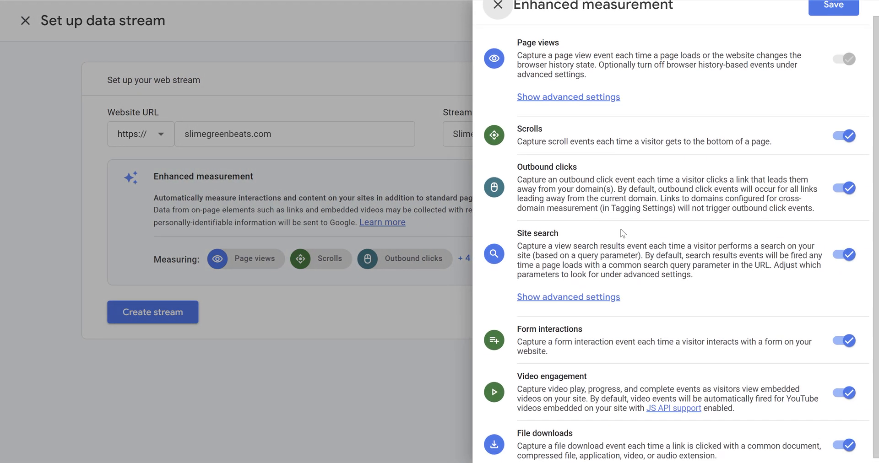
{"action": "scroll", "coordinate": [629, 197], "scroll_direction": "down", "scroll_amount": 1}
{"action": "left_click", "coordinate": [406, 293]}
{"action": "left_click", "coordinate": [234, 318]}
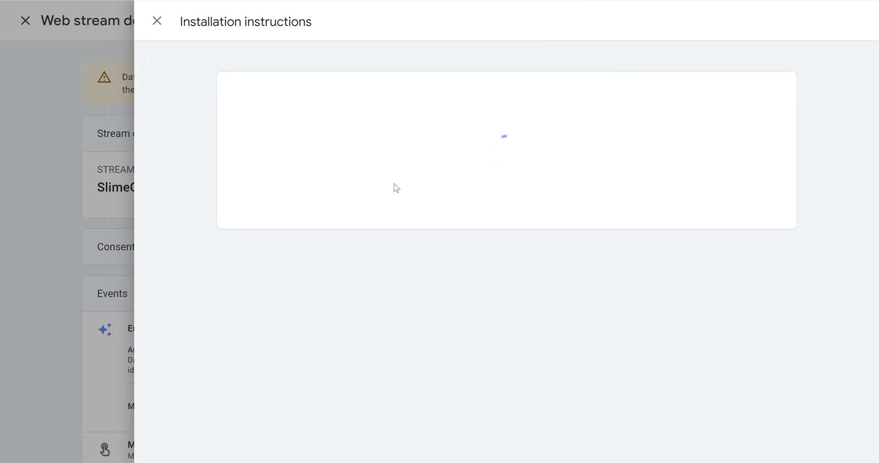
Step: Read through the Shopify installation instructions, including the tag ID, the Google & YouTube app setup and the manual Google tag code
{"action": "scroll", "coordinate": [398, 187], "scroll_direction": "down", "scroll_amount": 10}
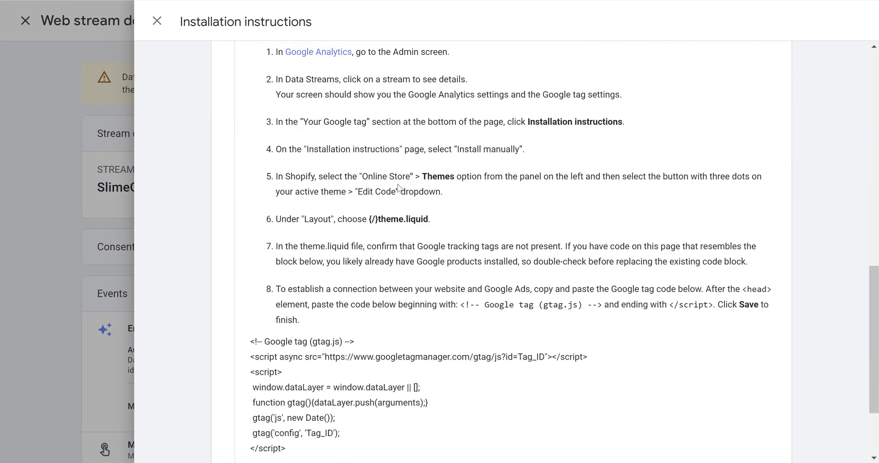
{"action": "scroll", "coordinate": [397, 188], "scroll_direction": "up", "scroll_amount": 10}
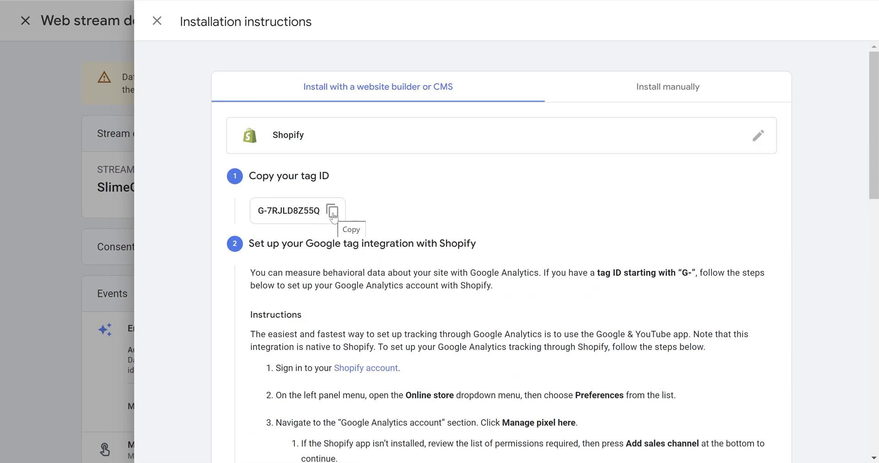
{"action": "scroll", "coordinate": [381, 247], "scroll_direction": "down", "scroll_amount": 10}
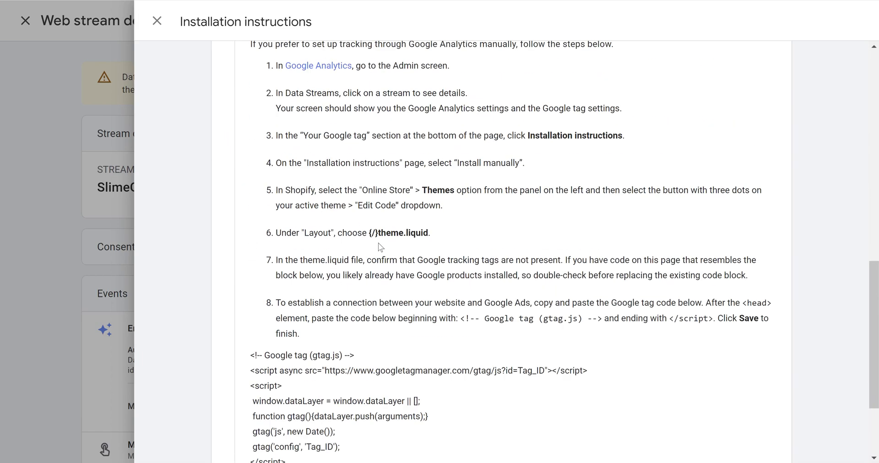
{"action": "scroll", "coordinate": [381, 247], "scroll_direction": "up", "scroll_amount": 10}
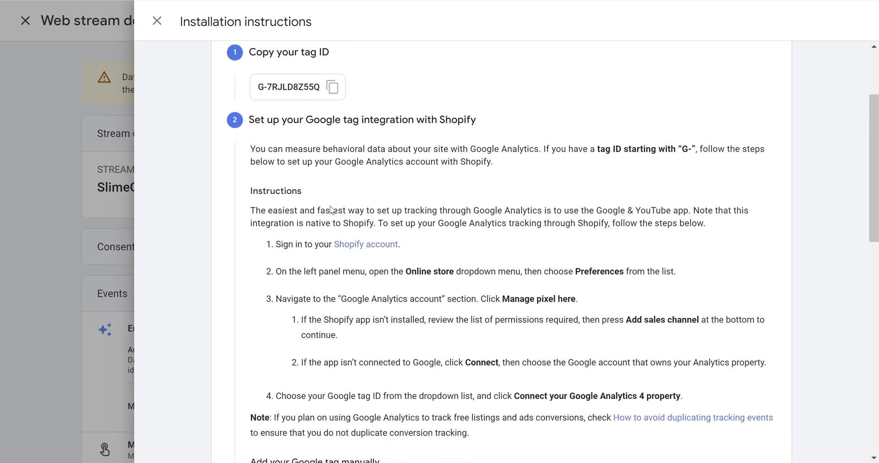
{"action": "scroll", "coordinate": [331, 210], "scroll_direction": "down", "scroll_amount": 10}
{"action": "scroll", "coordinate": [320, 183], "scroll_direction": "up", "scroll_amount": 10}
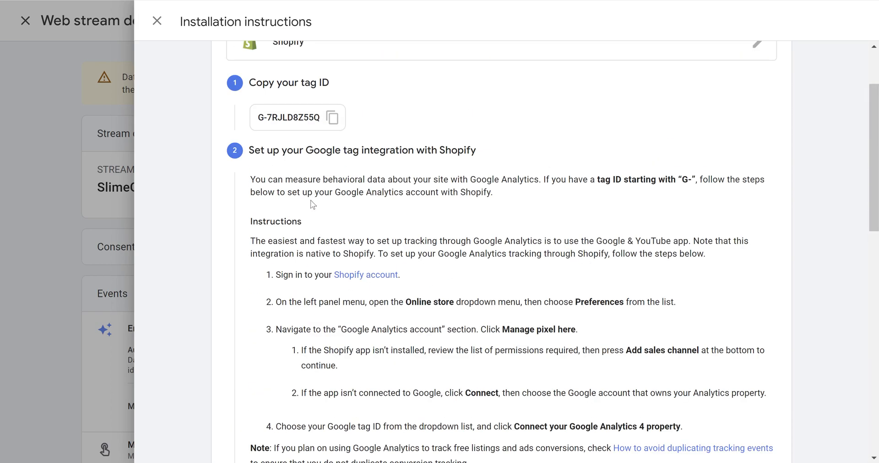
{"action": "scroll", "coordinate": [312, 197], "scroll_direction": "down", "scroll_amount": 2}
{"action": "scroll", "coordinate": [331, 223], "scroll_direction": "down", "scroll_amount": 10}
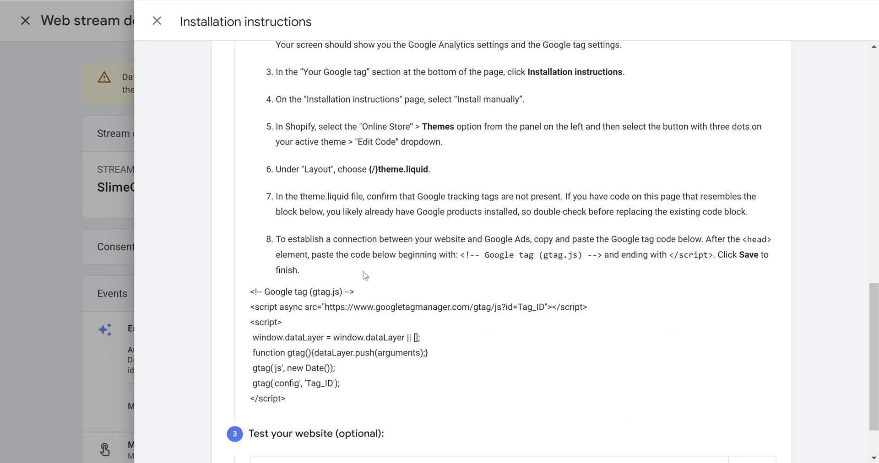
{"action": "scroll", "coordinate": [443, 256], "scroll_direction": "up", "scroll_amount": 15}
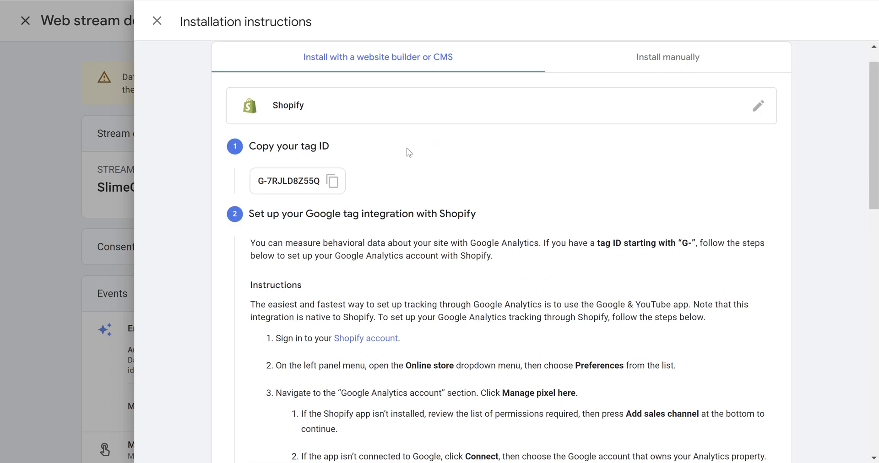
Step: Locate the stream's tag ID and the Tag_ID placeholder in the manual Google tag code of the instructions
{"action": "left_click_drag", "start_coordinate": [260, 182], "coordinate": [340, 182]}
{"action": "scroll", "coordinate": [579, 173], "scroll_direction": "down", "scroll_amount": 10}
{"action": "scroll", "coordinate": [664, 150], "scroll_direction": "down", "scroll_amount": 5}
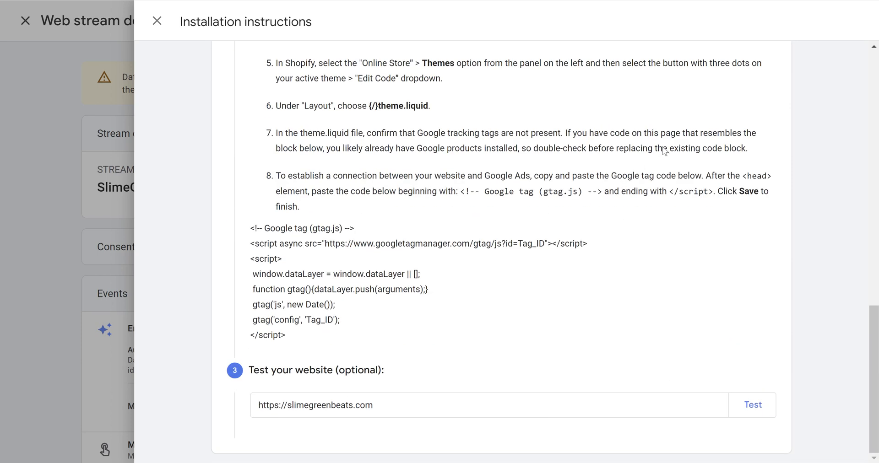
{"action": "left_click_drag", "start_coordinate": [518, 247], "coordinate": [545, 250]}
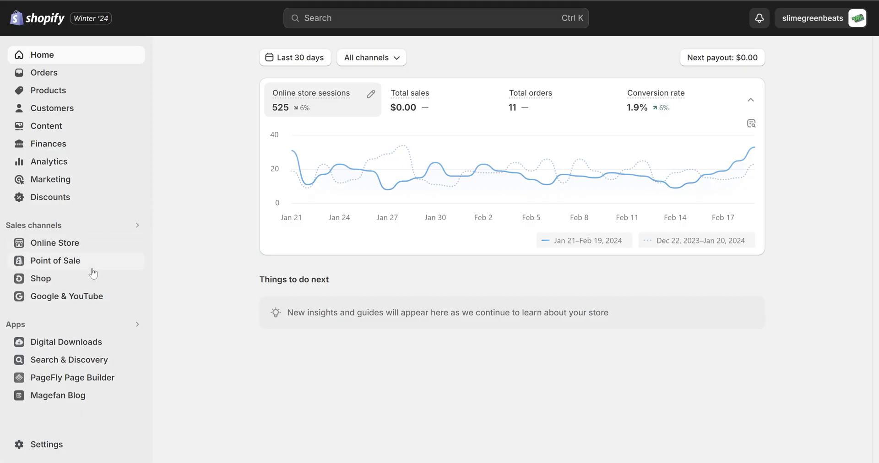
Step: Switch to the Shopify admin and open the theme.liquid code of the current theme, Taste
{"action": "left_click", "coordinate": [110, 242]}
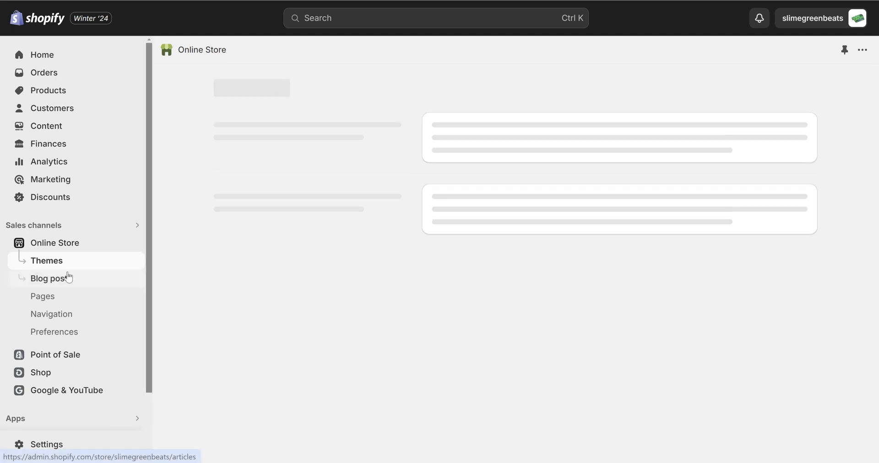
{"action": "scroll", "coordinate": [590, 296], "scroll_direction": "down", "scroll_amount": 3}
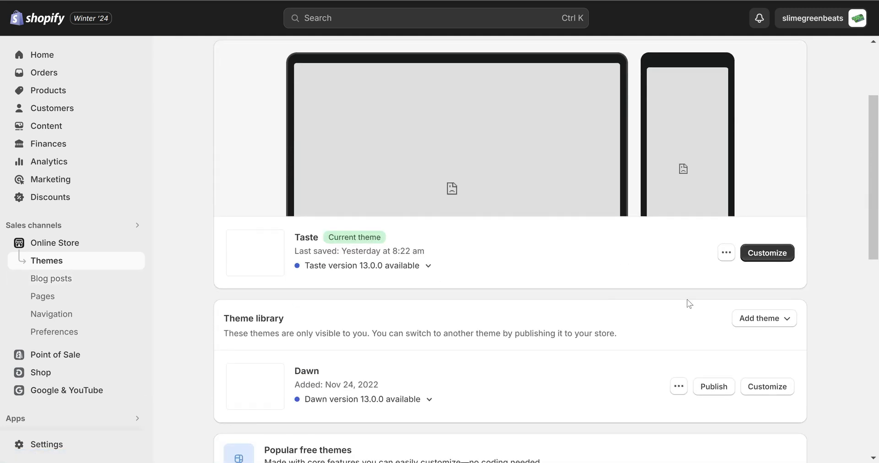
{"action": "scroll", "coordinate": [689, 303], "scroll_direction": "down", "scroll_amount": 2}
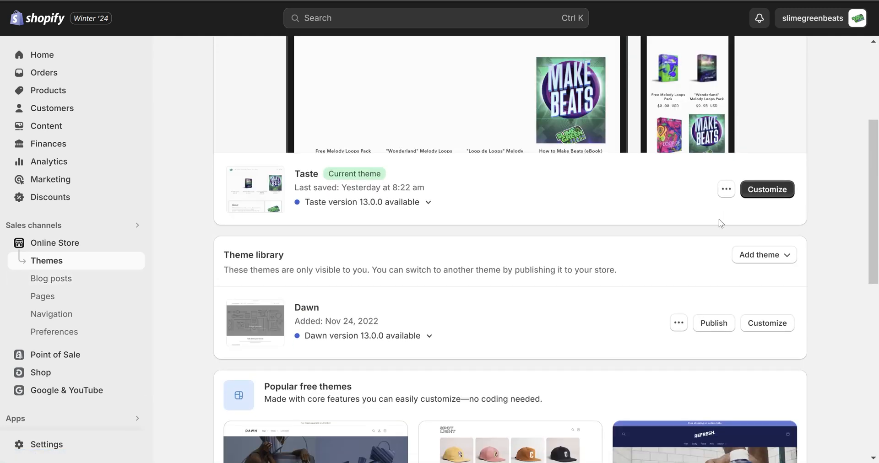
{"action": "left_click", "coordinate": [722, 191]}
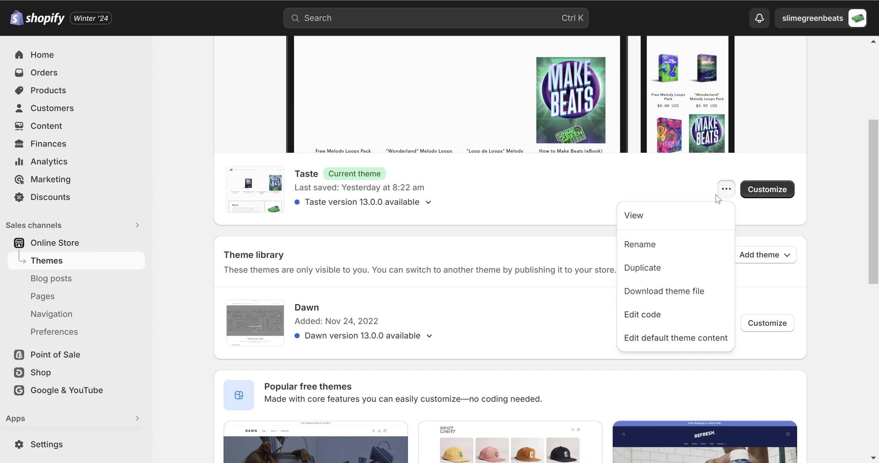
{"action": "left_click", "coordinate": [640, 314]}
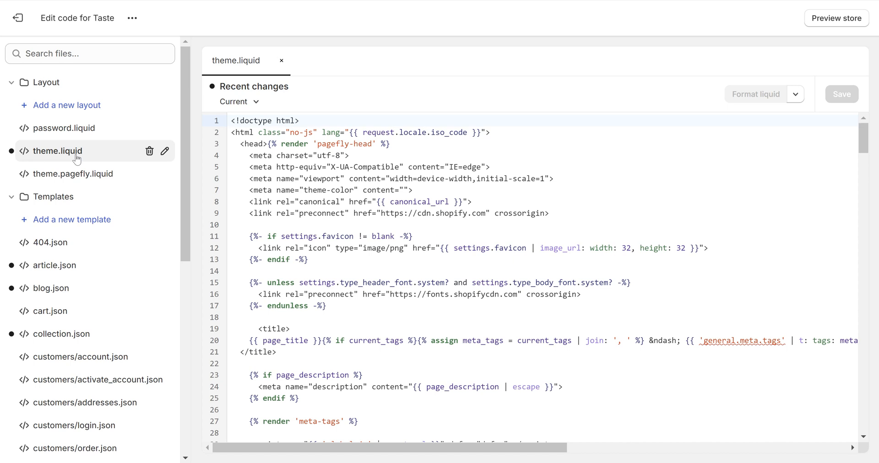
Step: Copy the full Google tag code from the Analytics instructions and paste it directly after <head> in theme.liquid
{"action": "left_click", "coordinate": [412, 143]}
{"action": "mouse_move", "coordinate": [269, 146]}
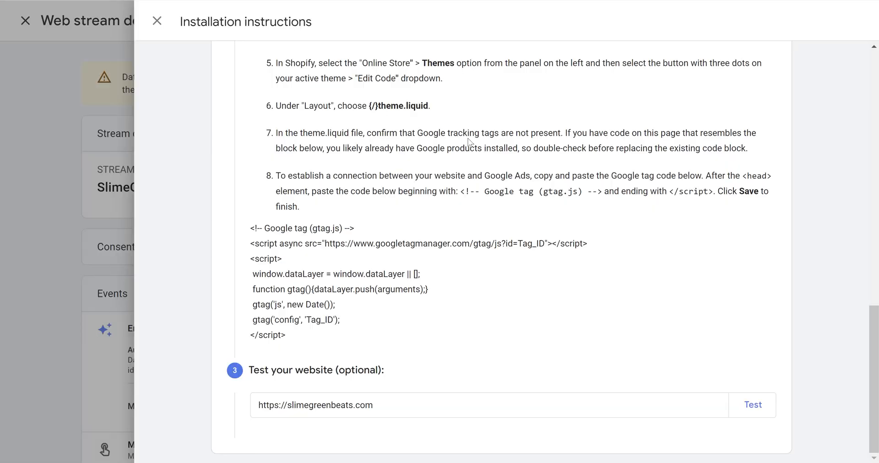
{"action": "left_click_drag", "start_coordinate": [311, 336], "coordinate": [228, 237]}
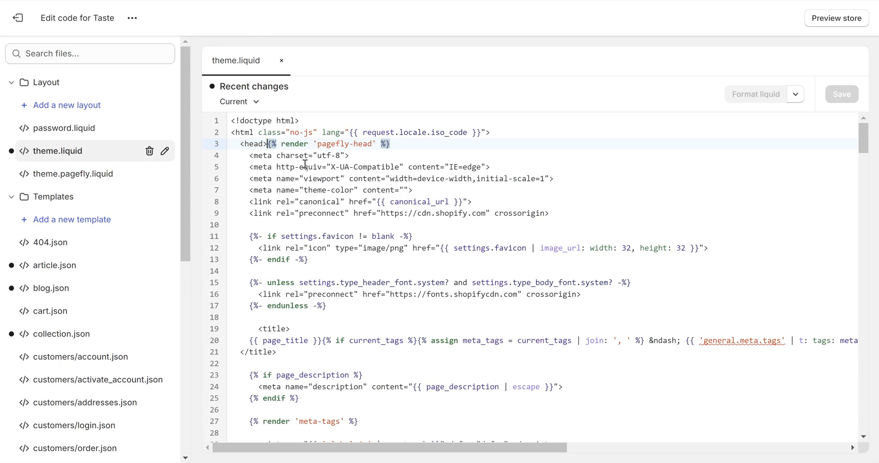
{"action": "type", "text": "<!-- Google tag (gtag.js) --> <script async src=\"https://www.googletagmanager.com/gtag/js?id=G-7RJLD8Z55Q\"></script> <script>   window.dataLayer = window.dataLayer || [];   function gtag(){dataLayer.push(arguments);}   gtag('js', new Date());   gtag('config', 'G-7RJLD8Z55Q'); </script>"}
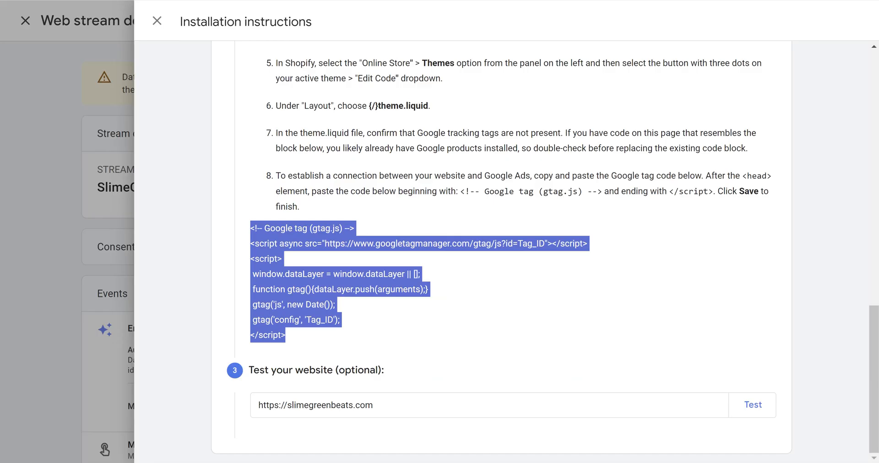
Step: Copy the stream's tag ID, replace the Tag_ID placeholder in the script's googletagmanager URL with it, and save theme.liquid
{"action": "scroll", "coordinate": [412, 147], "scroll_direction": "up", "scroll_amount": 10}
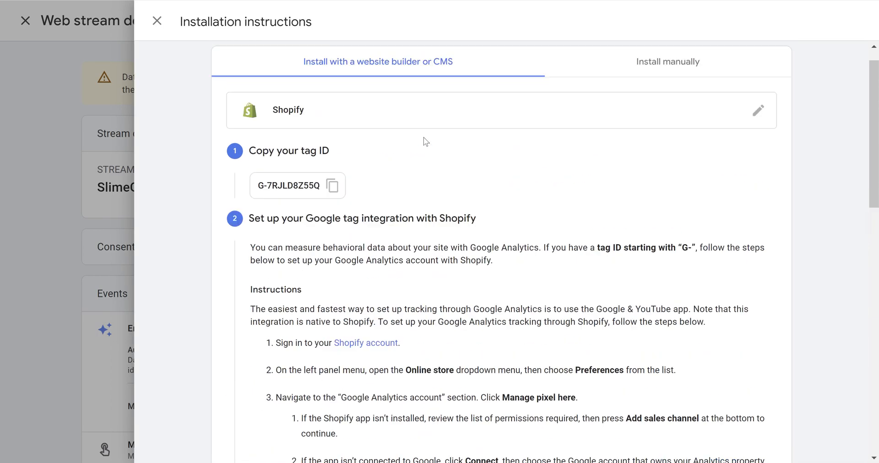
{"action": "left_click", "coordinate": [333, 211]}
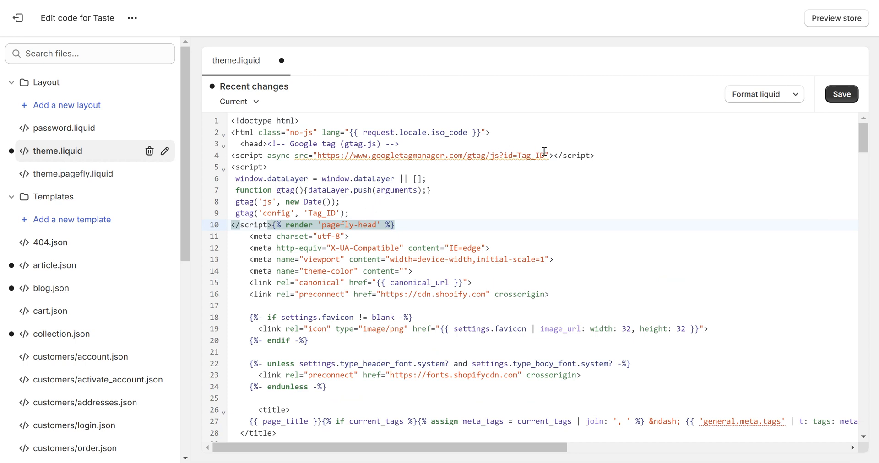
{"action": "left_click_drag", "start_coordinate": [547, 156], "coordinate": [521, 154]}
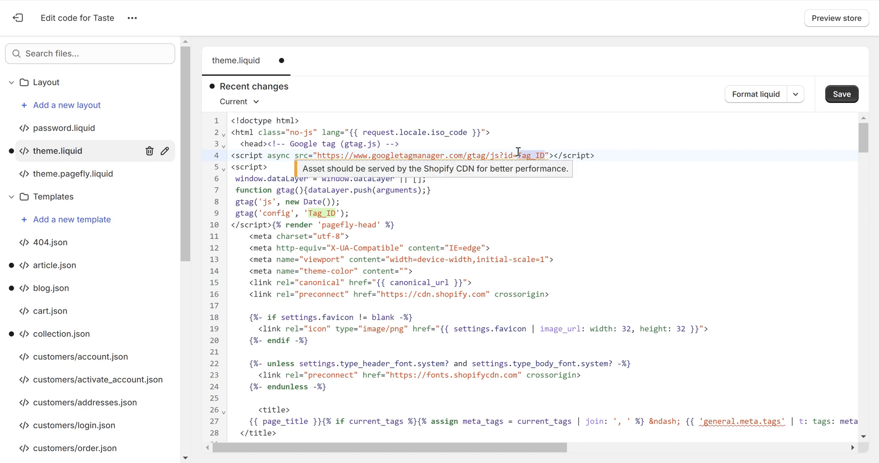
{"action": "key", "text": "ctrl+v"}
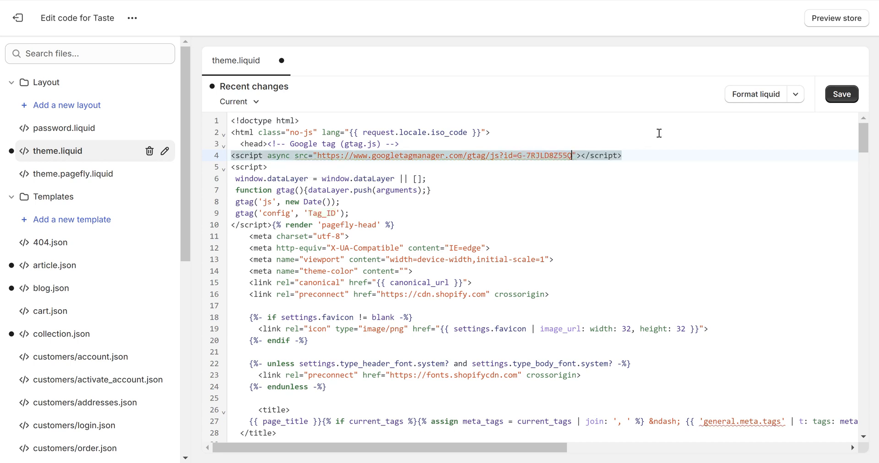
{"action": "left_click", "coordinate": [853, 99]}
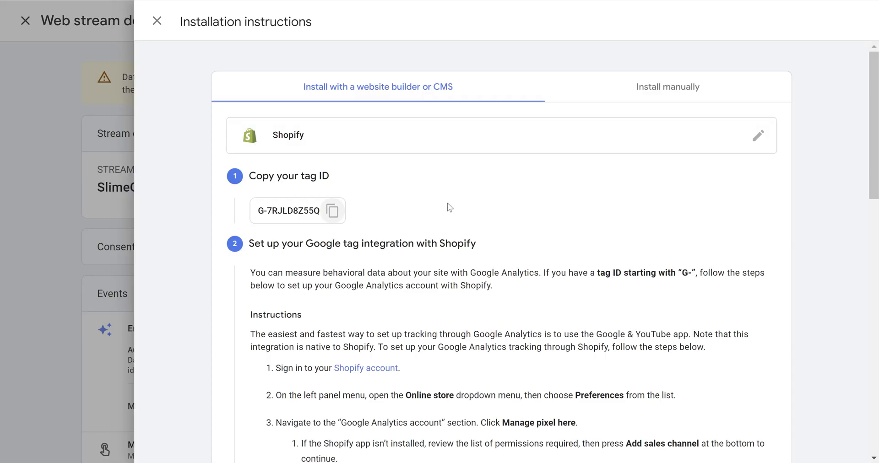
{"action": "scroll", "coordinate": [487, 255], "scroll_direction": "down", "scroll_amount": 15}
{"action": "left_click", "coordinate": [768, 402]}
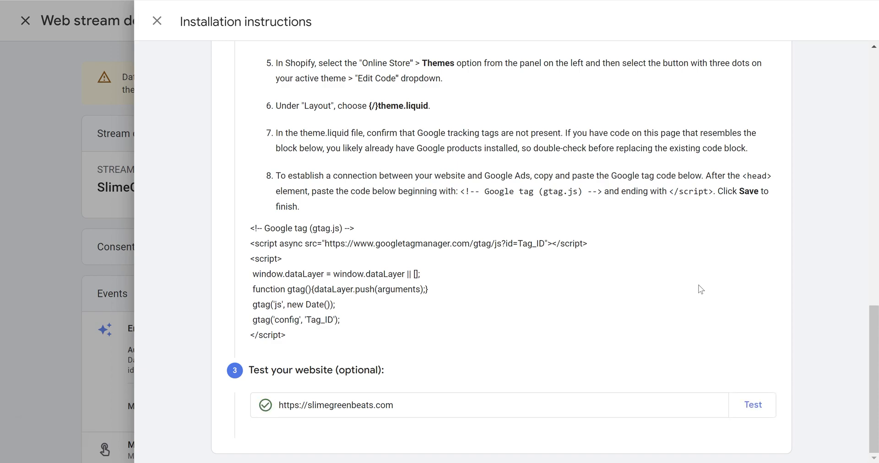
{"action": "scroll", "coordinate": [652, 293], "scroll_direction": "up", "scroll_amount": 15}
{"action": "scroll", "coordinate": [636, 285], "scroll_direction": "down", "scroll_amount": 15}
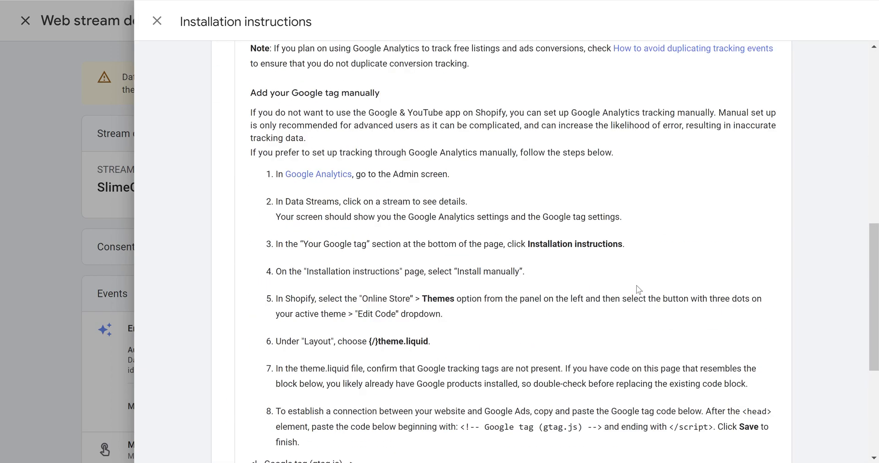
{"action": "scroll", "coordinate": [631, 297], "scroll_direction": "up", "scroll_amount": 15}
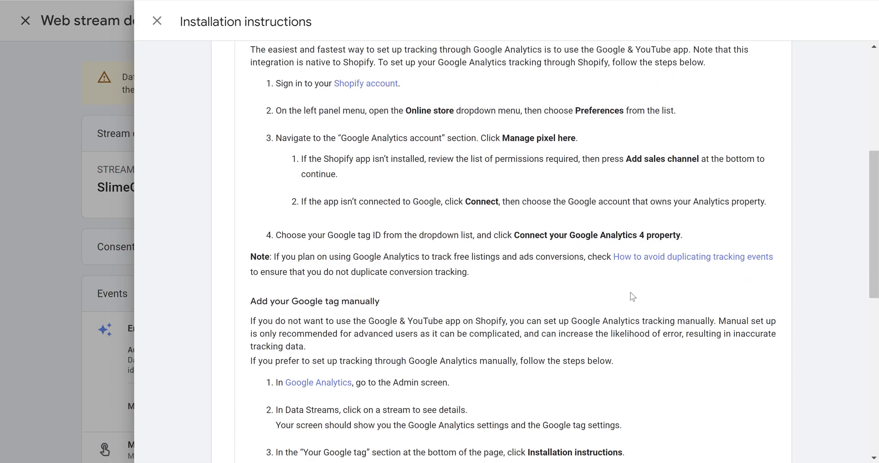
{"action": "scroll", "coordinate": [530, 197], "scroll_direction": "down", "scroll_amount": 15}
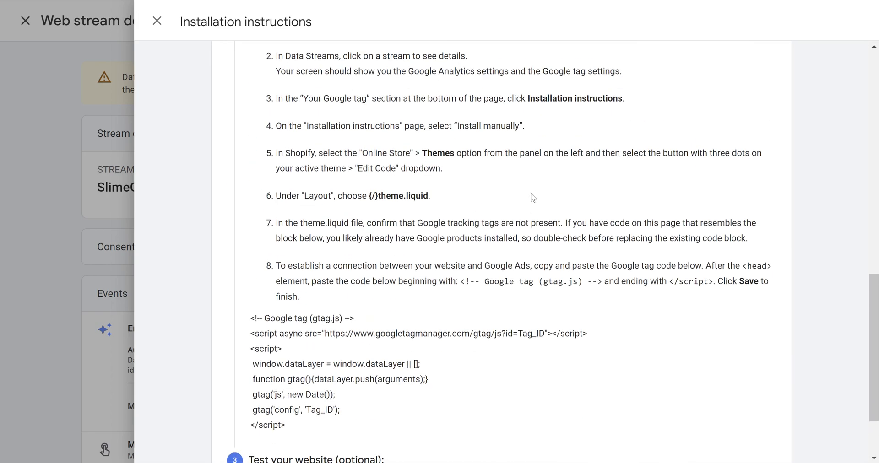
{"action": "scroll", "coordinate": [529, 198], "scroll_direction": "up", "scroll_amount": 15}
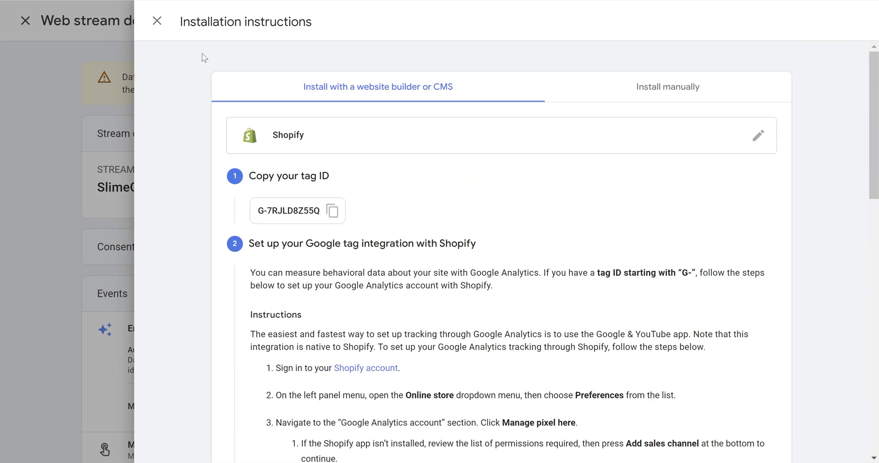
{"action": "scroll", "coordinate": [293, 154], "scroll_direction": "down", "scroll_amount": 10}
{"action": "scroll", "coordinate": [293, 155], "scroll_direction": "up", "scroll_amount": 8}
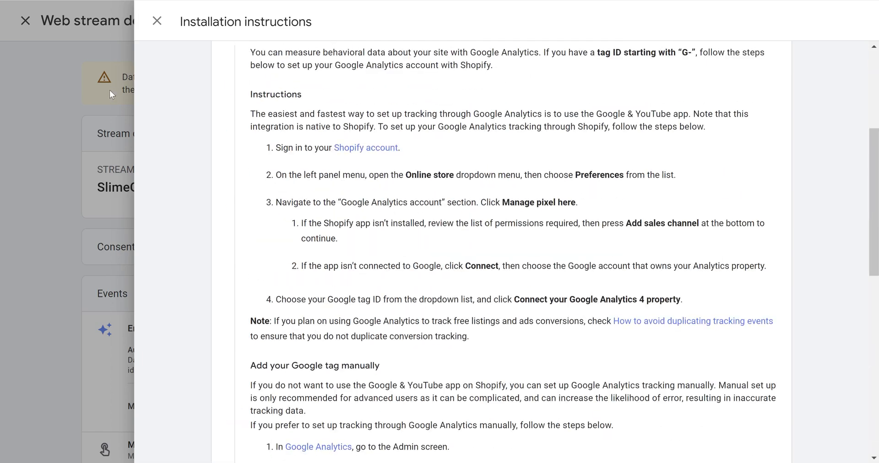
Step: Close the installation instructions and web stream details, finish the data collection setup, and continue to the Analytics home
{"action": "left_click", "coordinate": [157, 21]}
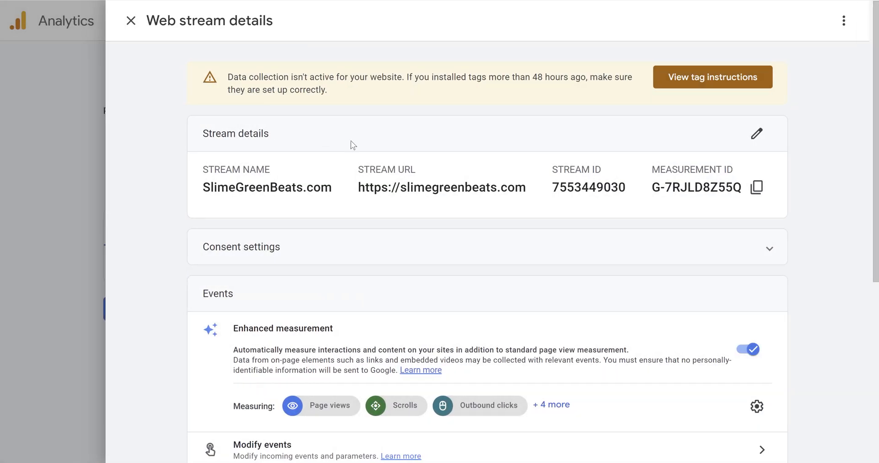
{"action": "scroll", "coordinate": [350, 143], "scroll_direction": "down", "scroll_amount": 6}
{"action": "scroll", "coordinate": [348, 150], "scroll_direction": "up", "scroll_amount": 6}
{"action": "scroll", "coordinate": [202, 88], "scroll_direction": "down", "scroll_amount": 6}
{"action": "scroll", "coordinate": [305, 155], "scroll_direction": "up", "scroll_amount": 6}
{"action": "left_click", "coordinate": [131, 21]}
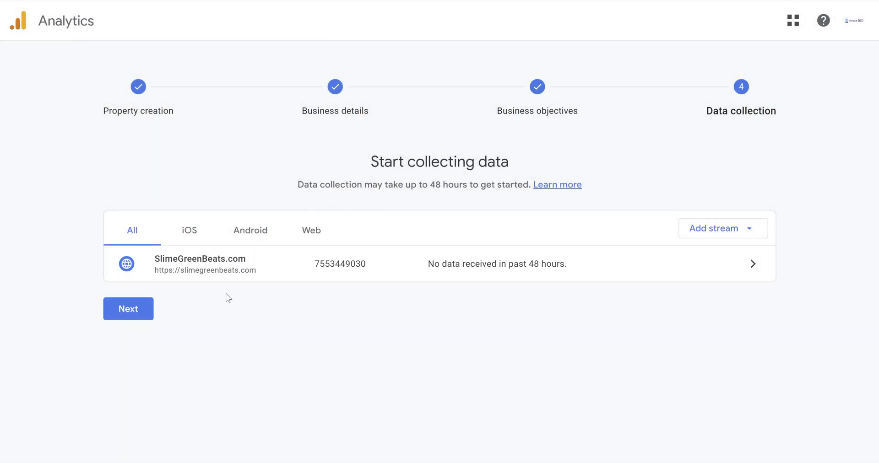
{"action": "left_click", "coordinate": [145, 315]}
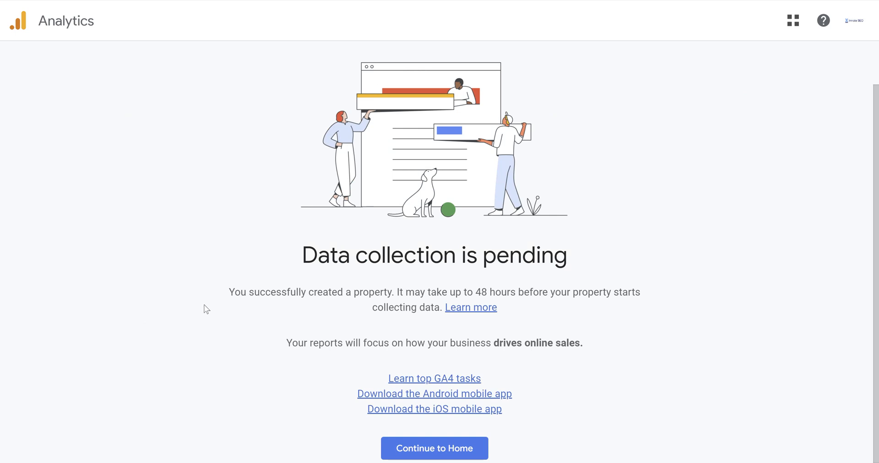
{"action": "left_click", "coordinate": [453, 447]}
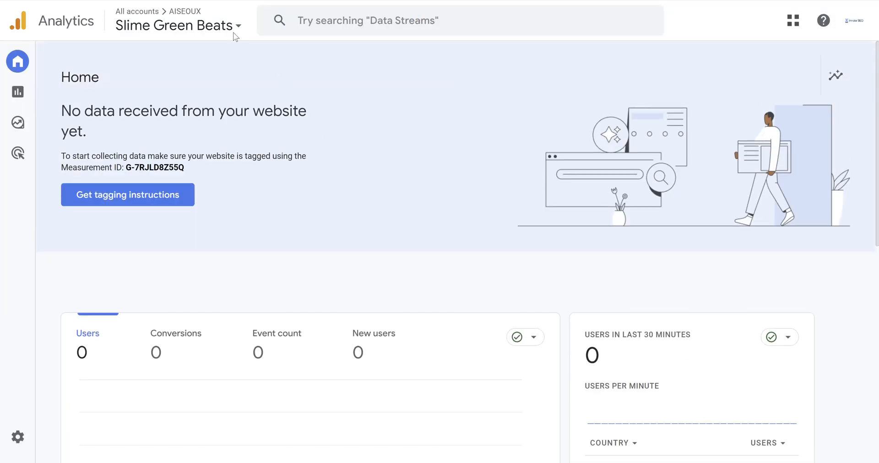
Step: Switch to the AISEOUX.com property and look over its Analytics home page
{"action": "left_click", "coordinate": [235, 27]}
{"action": "left_click", "coordinate": [181, 140]}
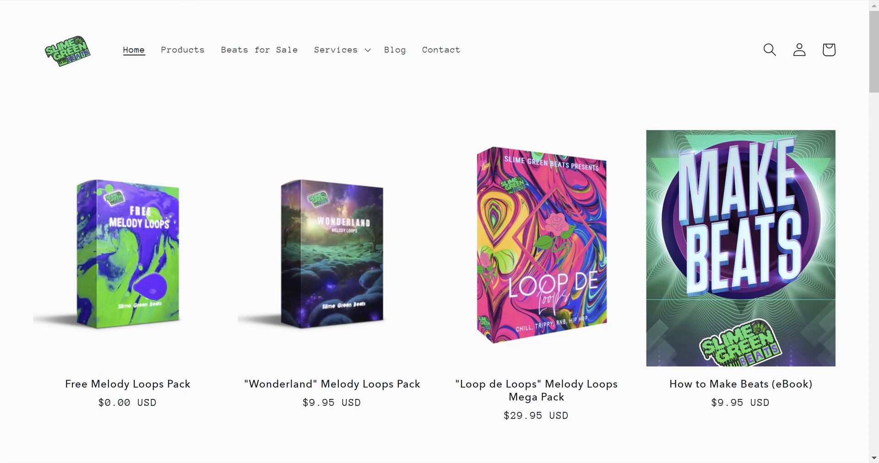
{"action": "left_click", "coordinate": [99, 1]}
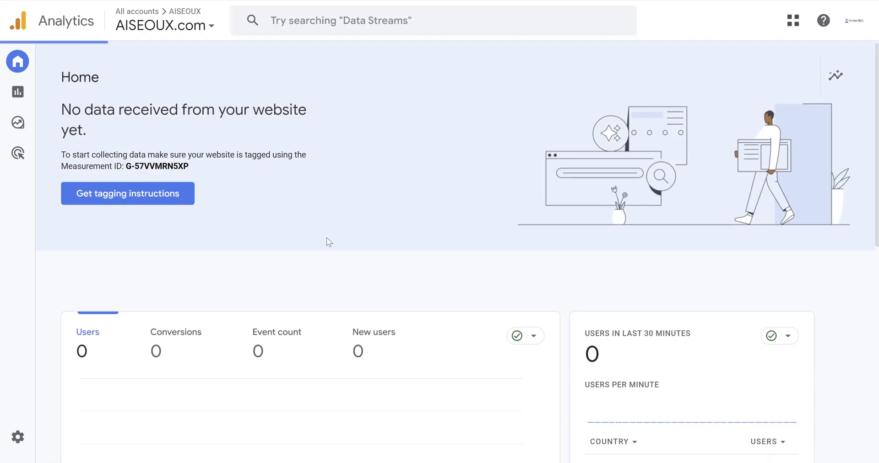
{"action": "scroll", "coordinate": [326, 238], "scroll_direction": "down", "scroll_amount": 5}
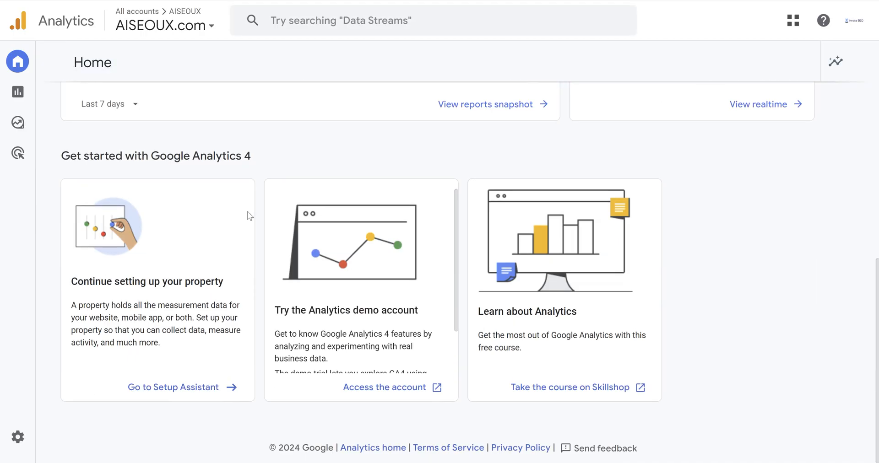
{"action": "scroll", "coordinate": [415, 247], "scroll_direction": "up", "scroll_amount": 4}
{"action": "scroll", "coordinate": [415, 247], "scroll_direction": "up", "scroll_amount": 1}
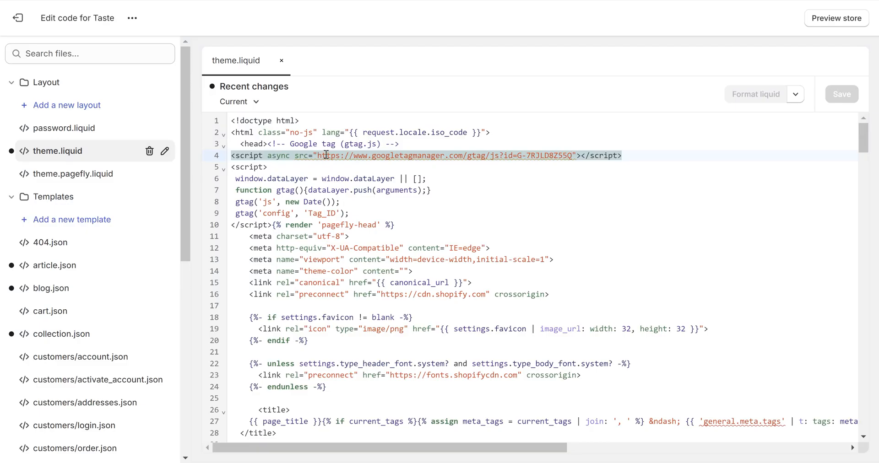